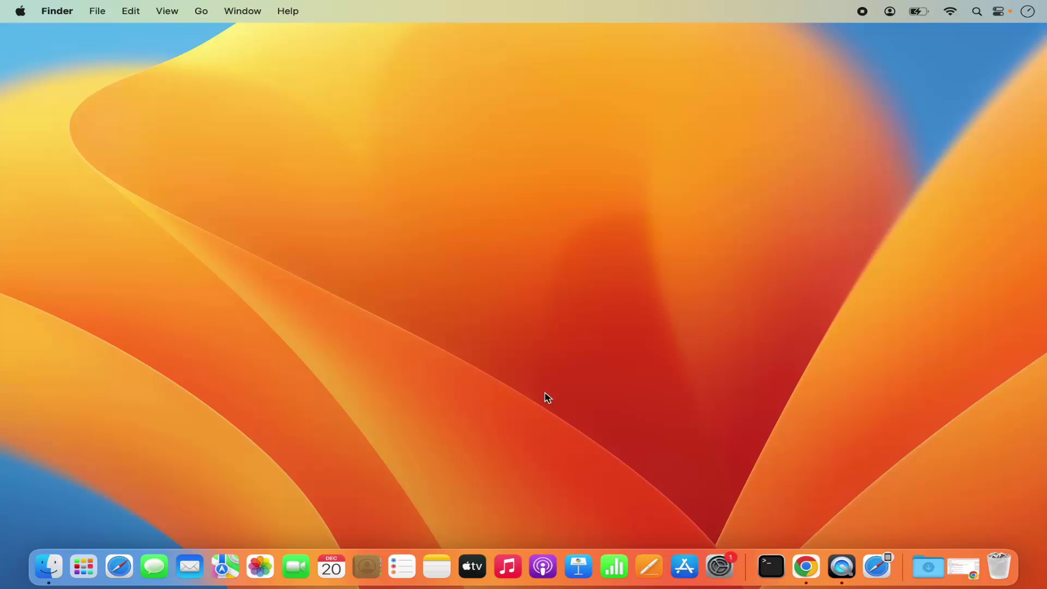
- From Chrome's Google results, go to zoom.us and its Zoom Desktop Client download page, linked in the footer
click(806, 566)
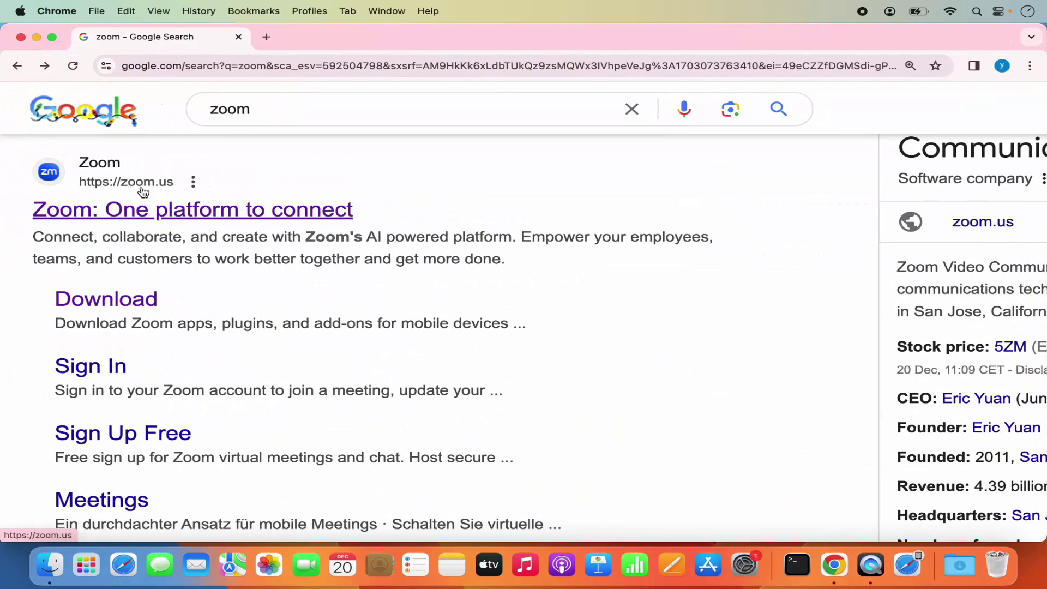
click(184, 212)
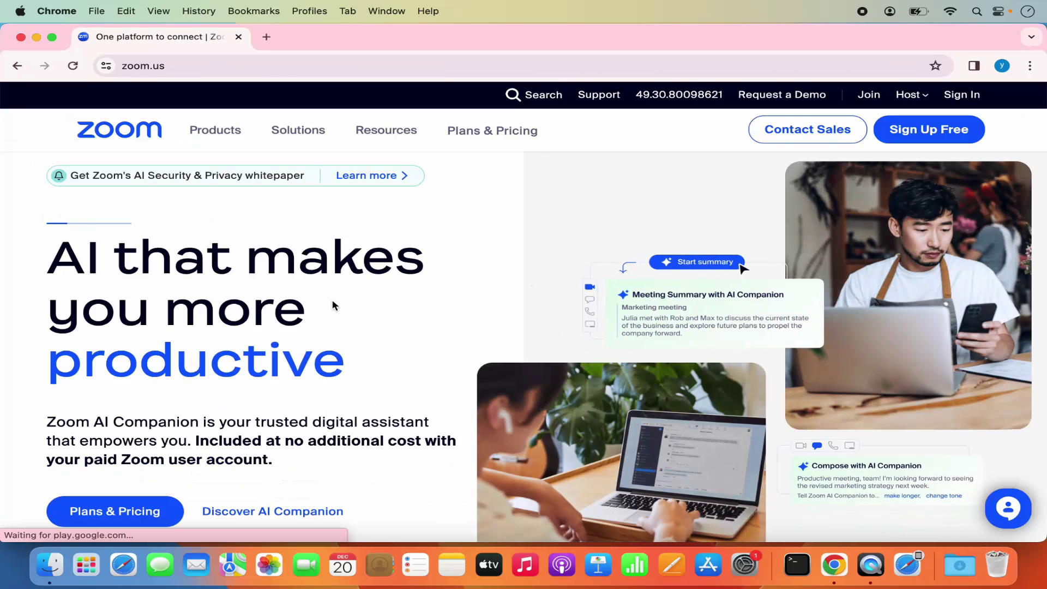
scroll(393, 332, down, 20)
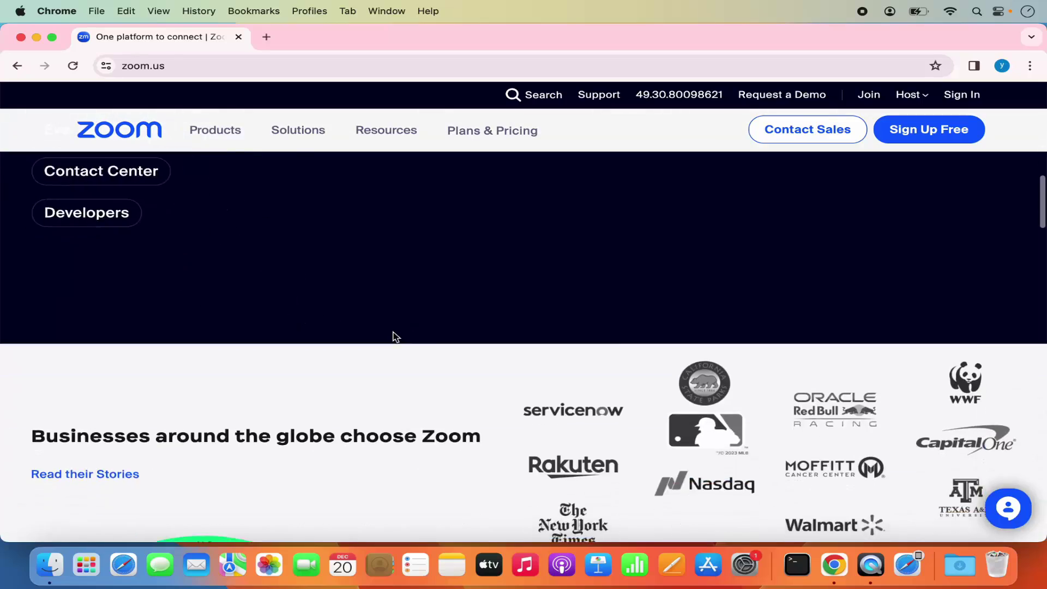
scroll(394, 337, down, 20)
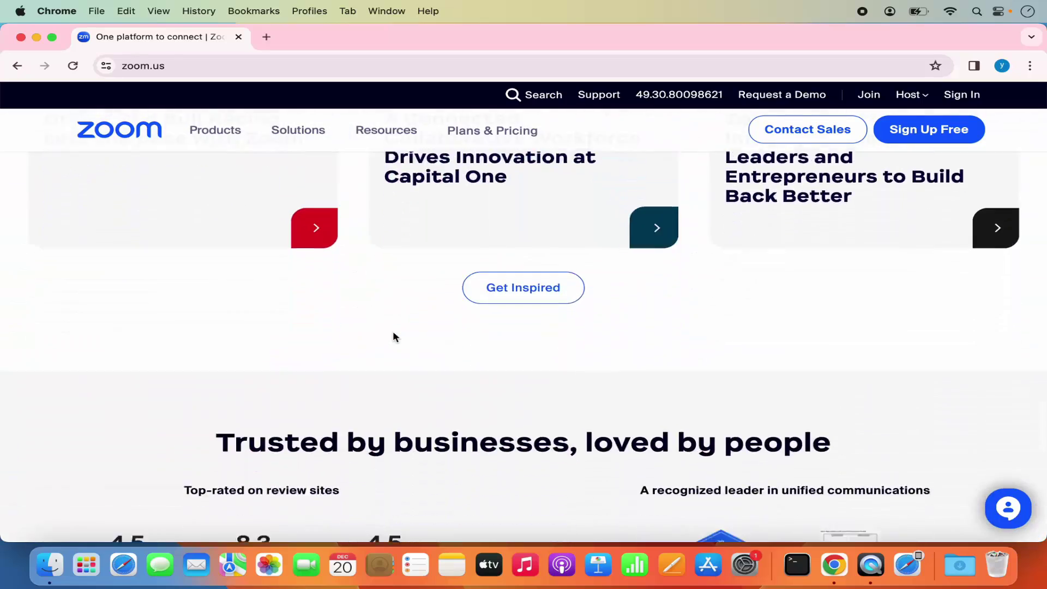
scroll(395, 336, down, 6)
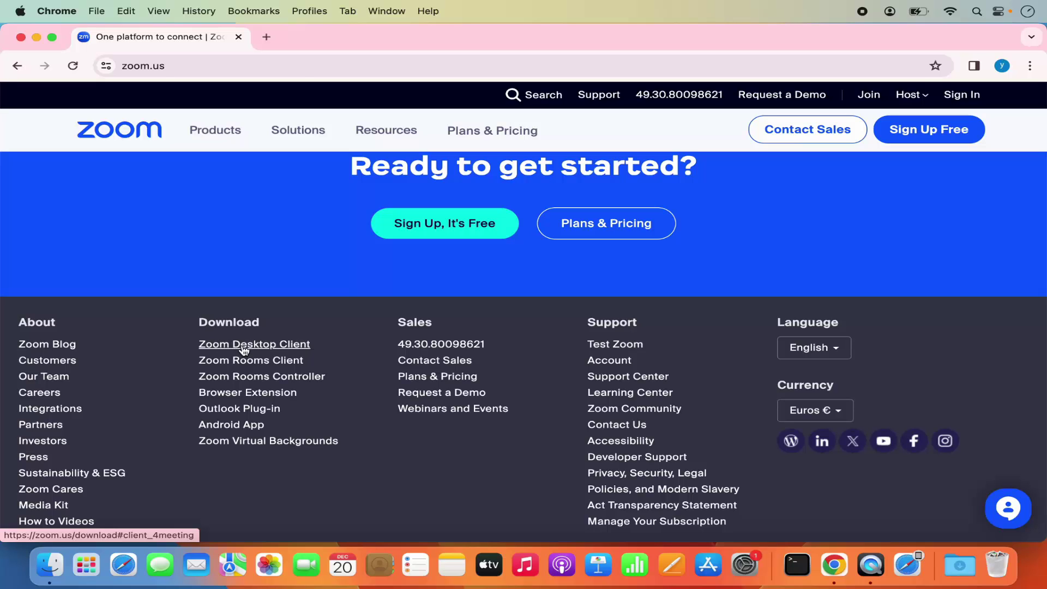
click(243, 345)
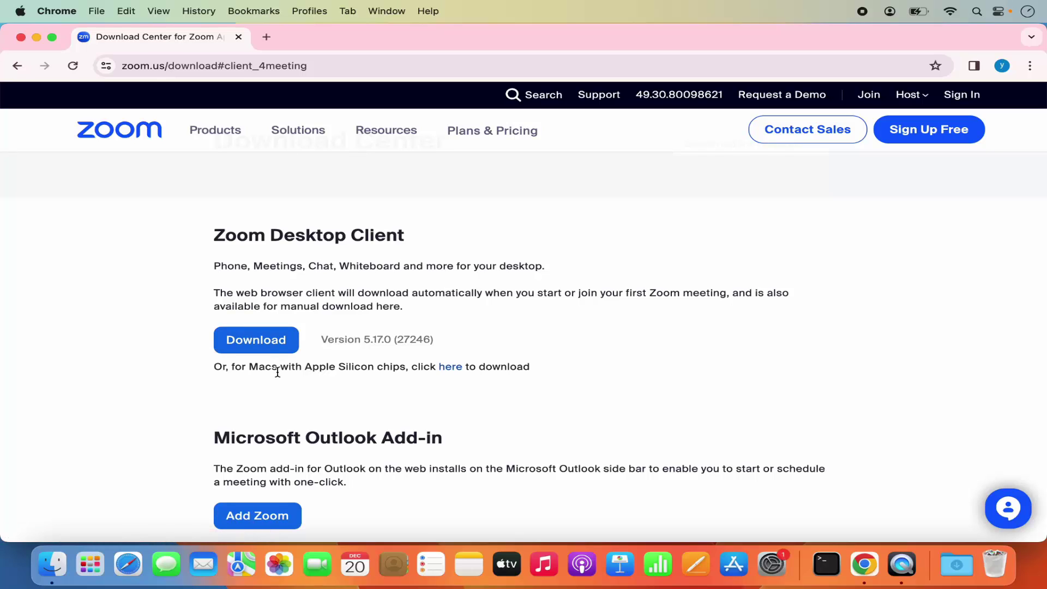
- Download the Apple Silicon installer zoomusInstallerFull.pkg from the Download Center
click(448, 371)
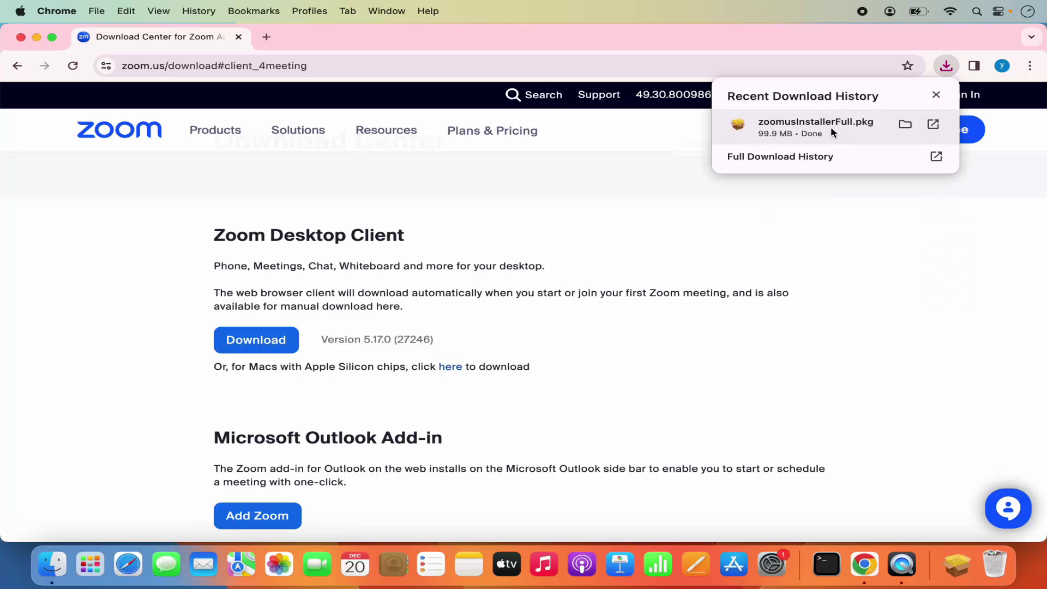
- Run zoomusInstallerFull.pkg as a standard install on Macintosh HD, authorizing with the account password
click(802, 123)
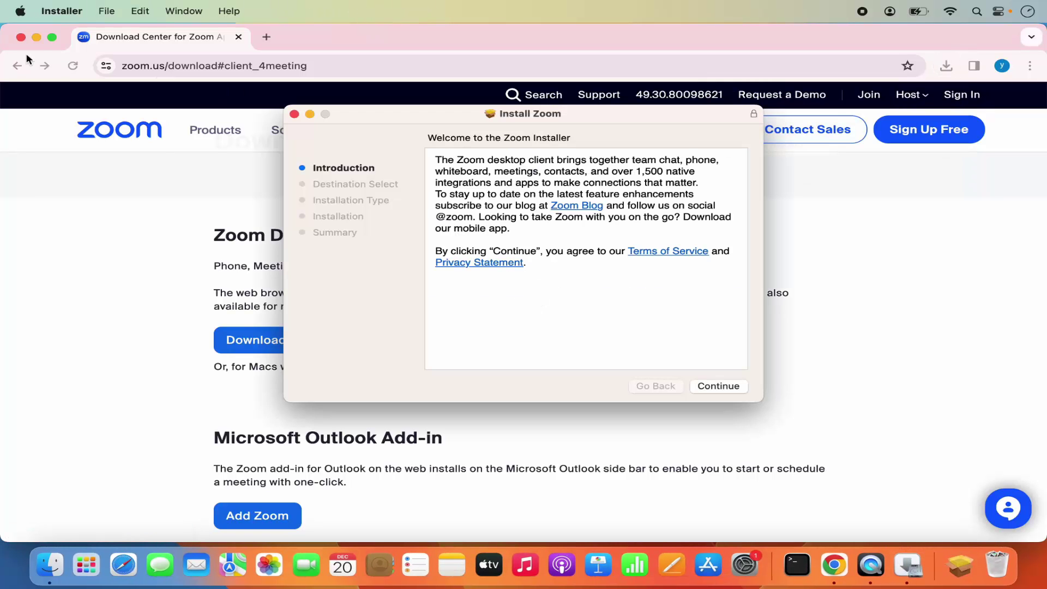
click(36, 40)
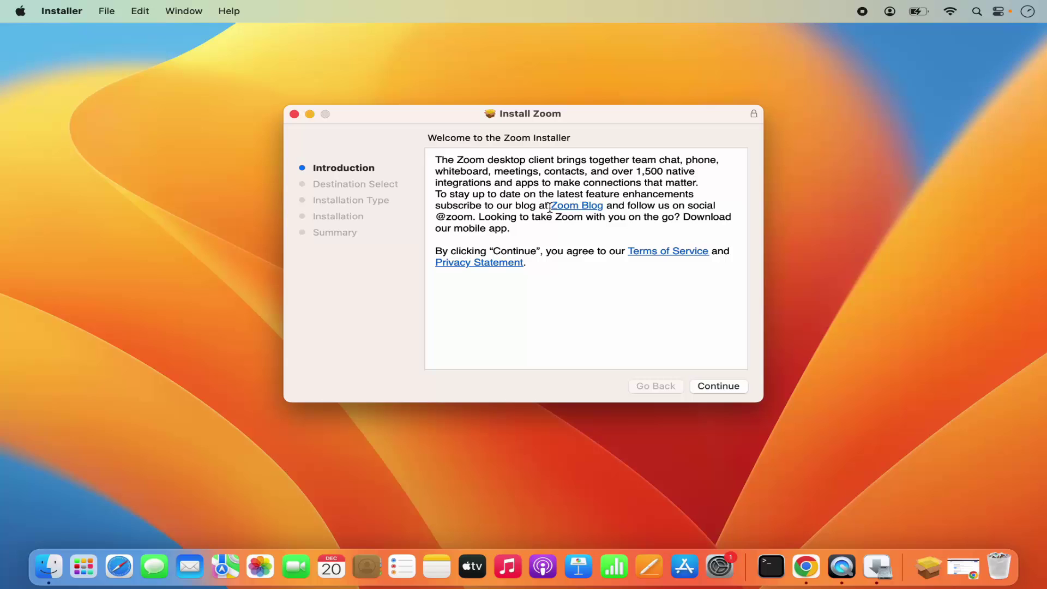
click(702, 386)
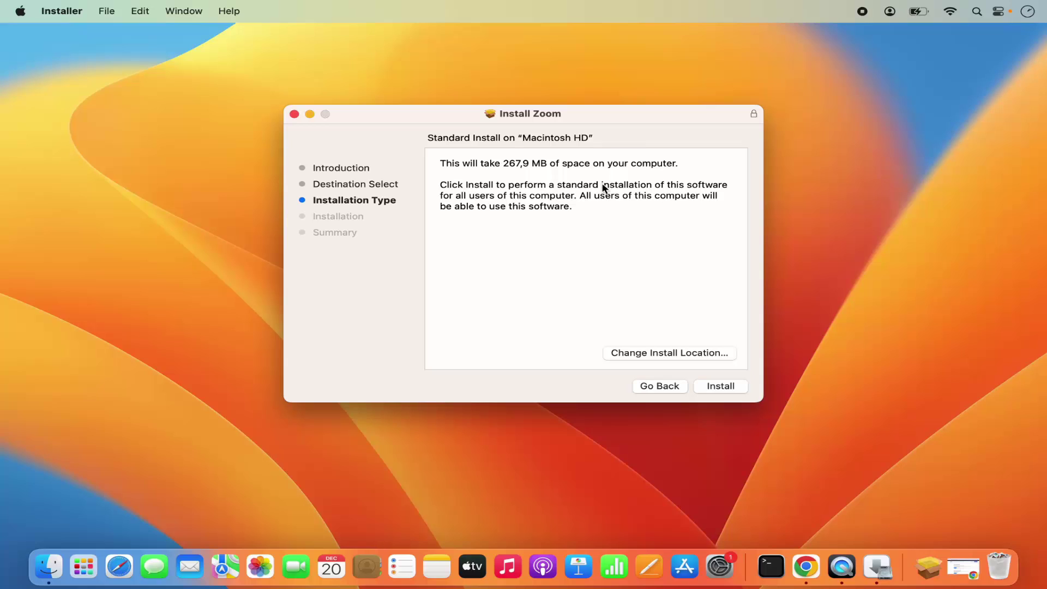
click(703, 387)
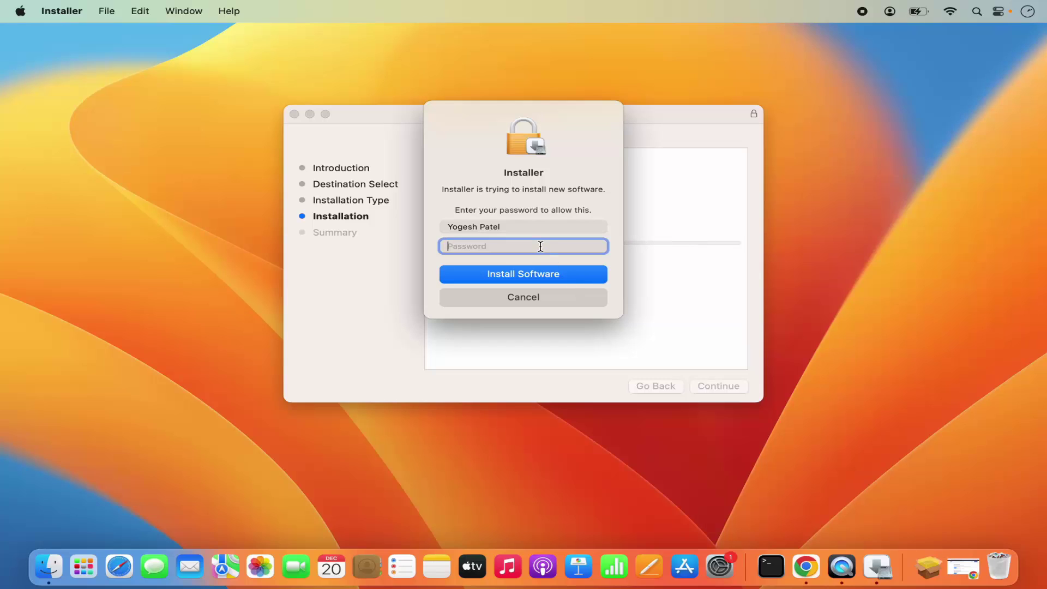
text(••••••)
click(514, 275)
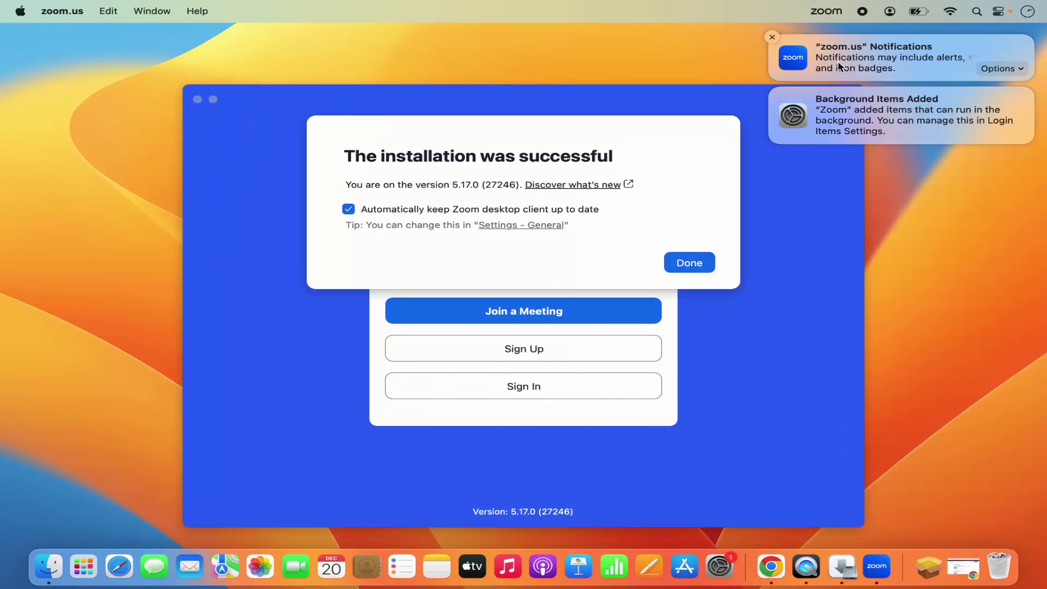
- Dismiss both Zoom notification banners and the success message, then close the Zoom window
click(772, 37)
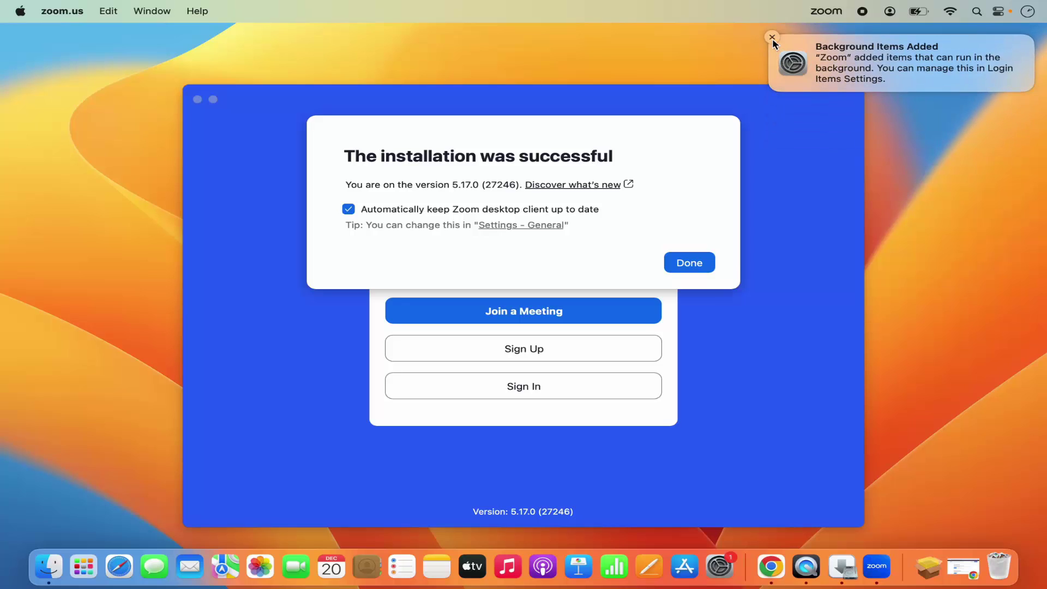
click(772, 37)
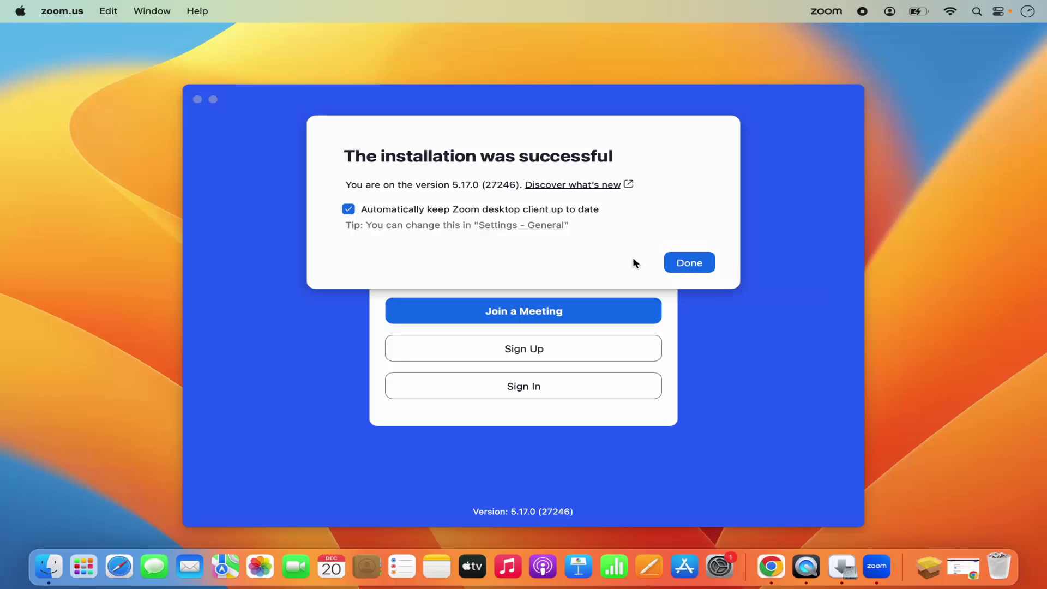
click(689, 264)
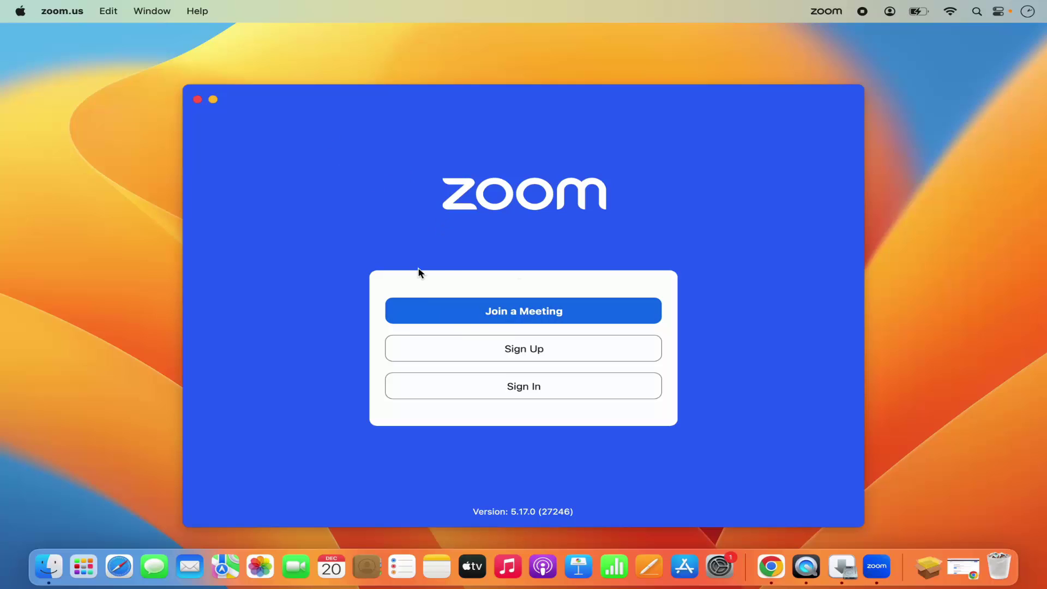
click(197, 99)
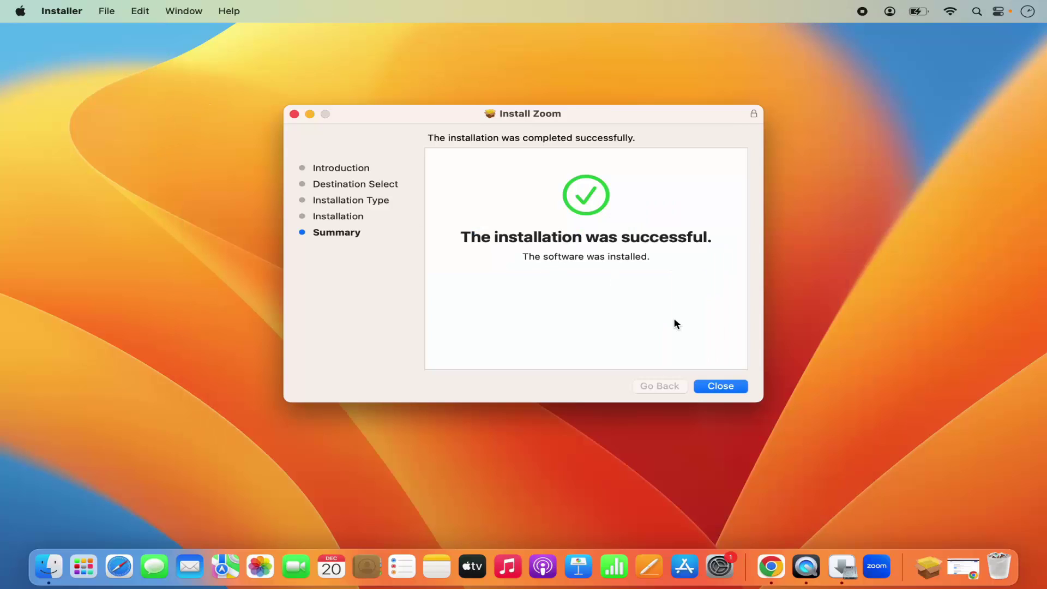
- Close Installer, move the Zoom package to the Bin, and show Launchpad
click(716, 389)
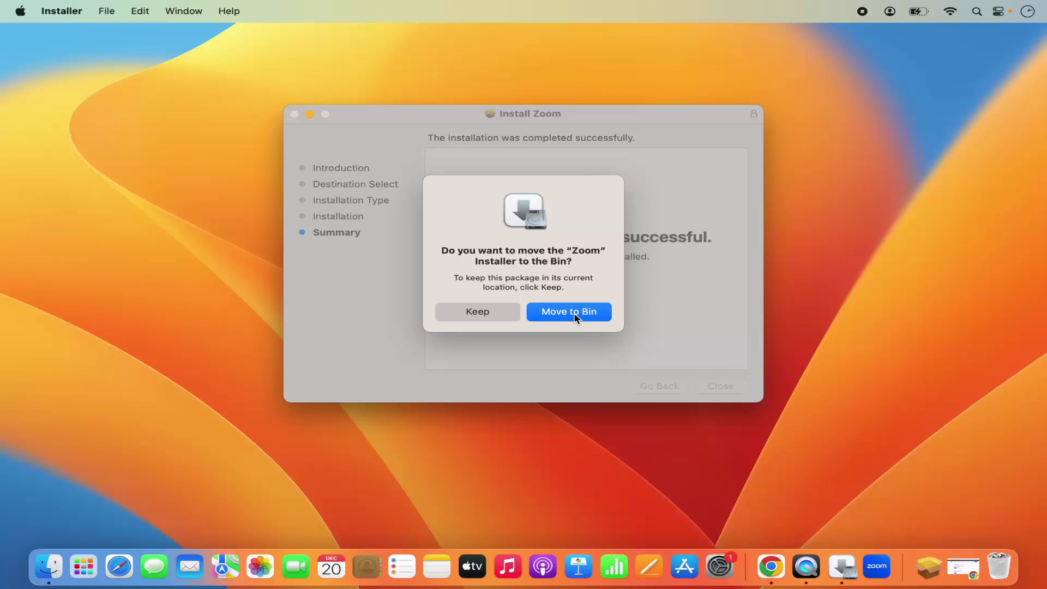
click(574, 317)
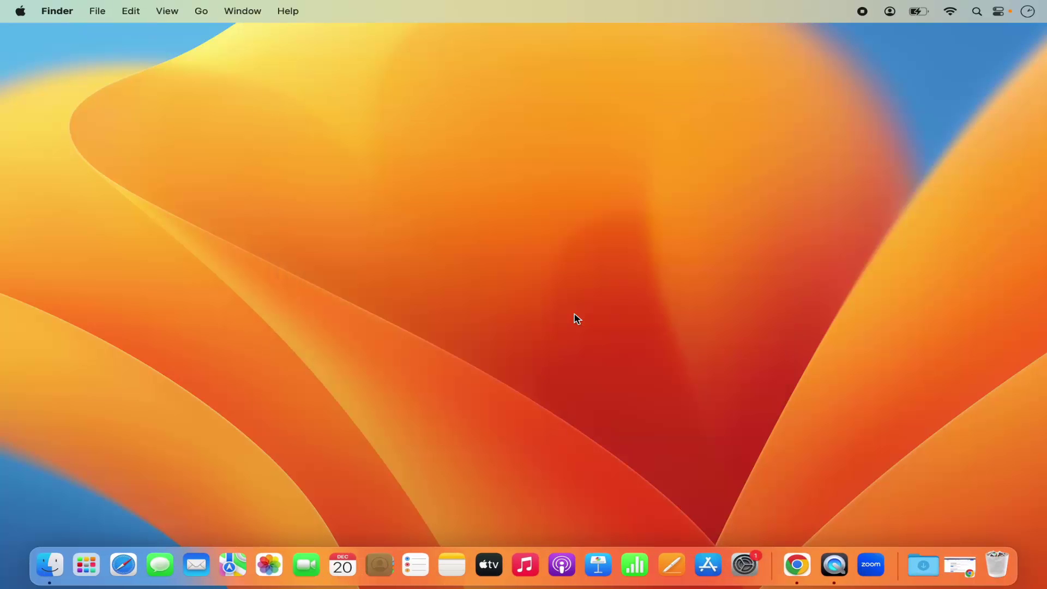
click(86, 566)
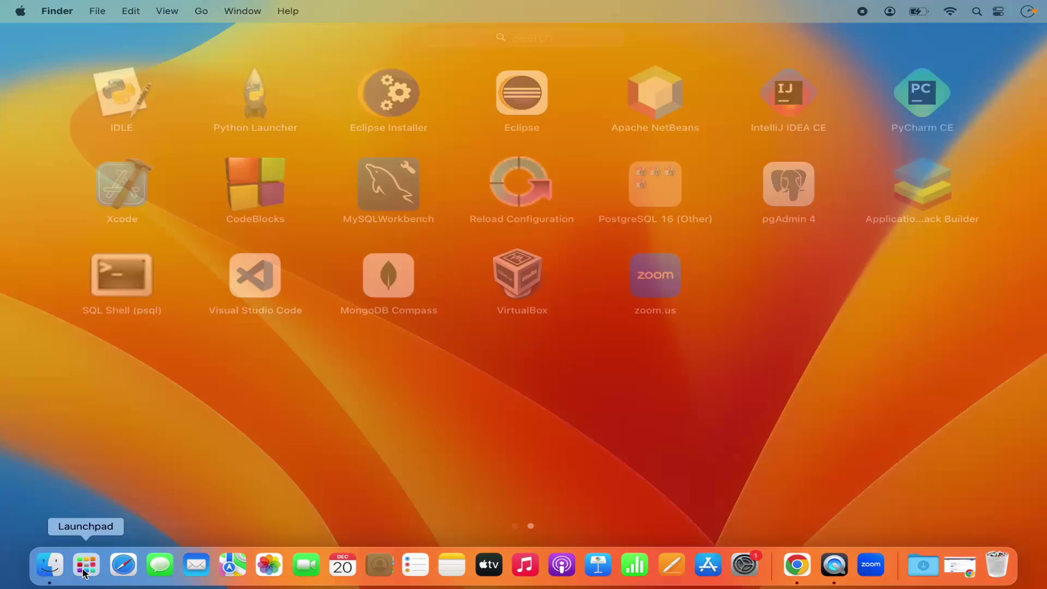
- Launch zoom.us from Launchpad, opening and cancelling the Join Meeting form
click(652, 280)
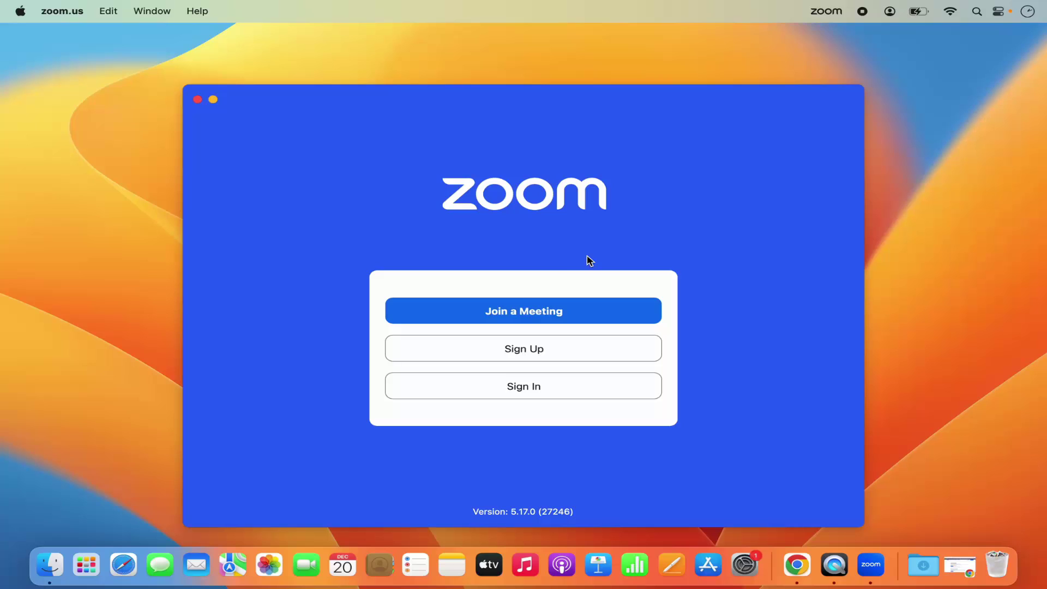
click(512, 315)
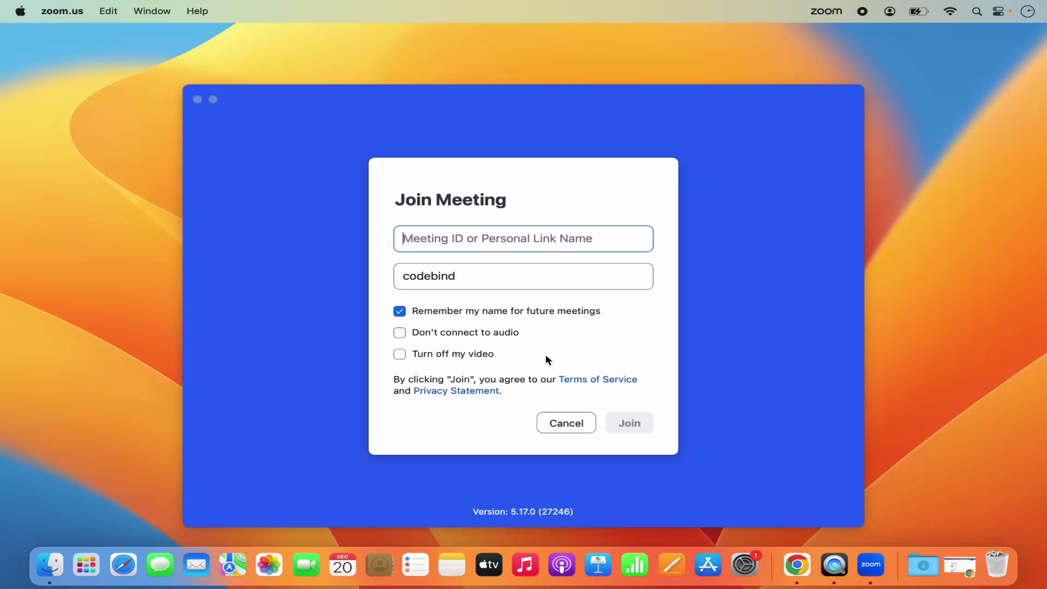
click(558, 423)
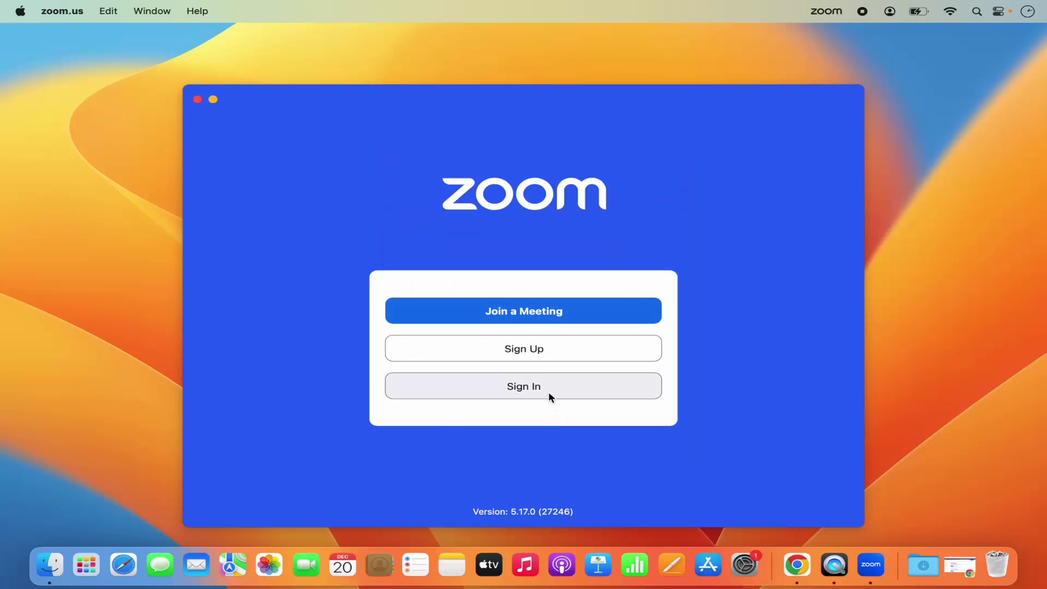
- Choose to sign in to Zoom with Google, continuing to the sign-up page in Safari
click(515, 388)
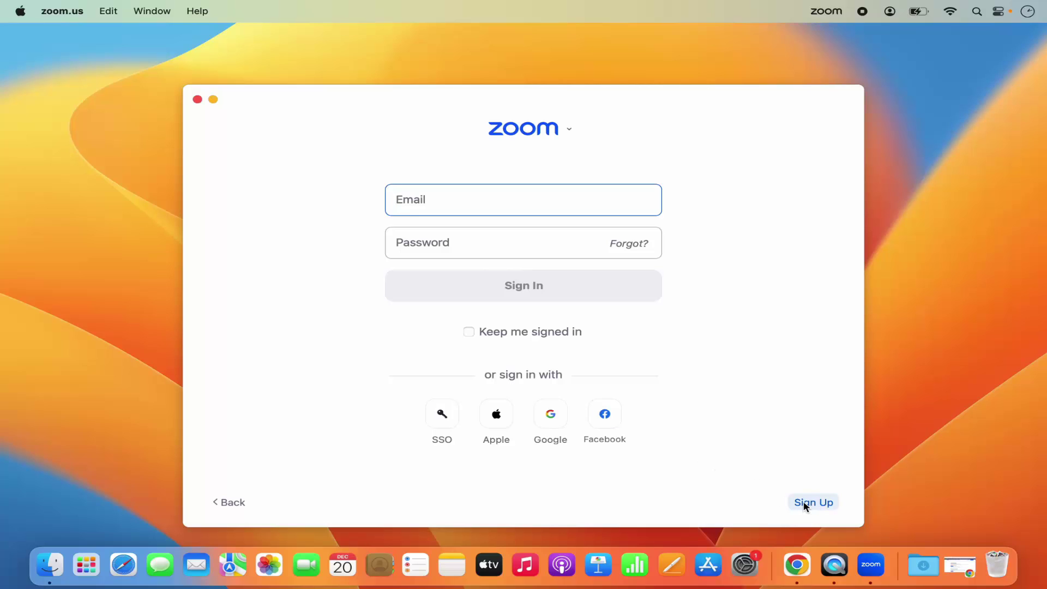
click(558, 418)
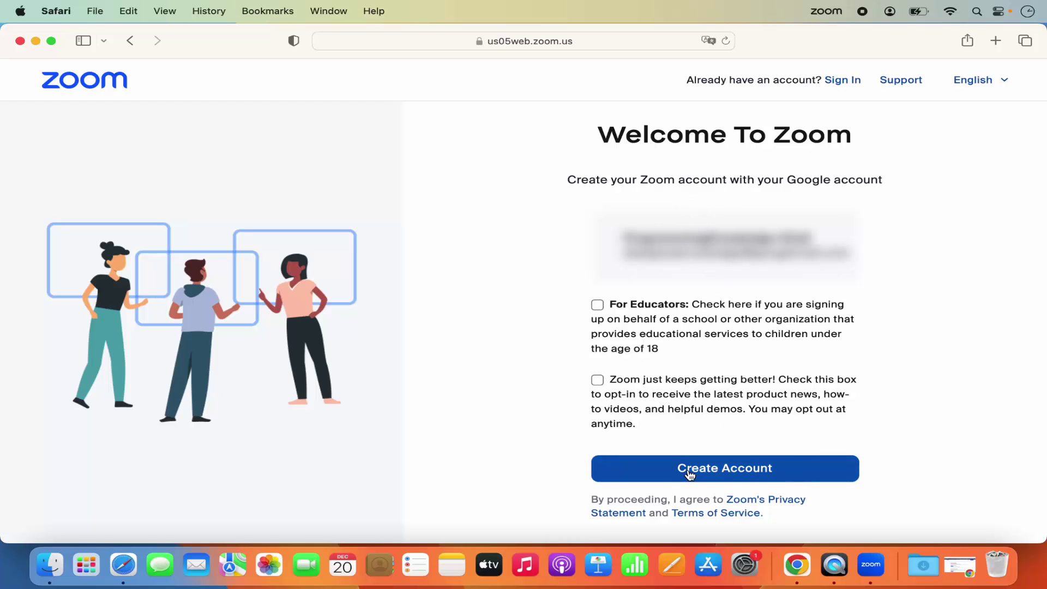
- Create the Google-based Zoom account, allow opening zoom.us, accept the updated terms and grant microphone access
click(700, 474)
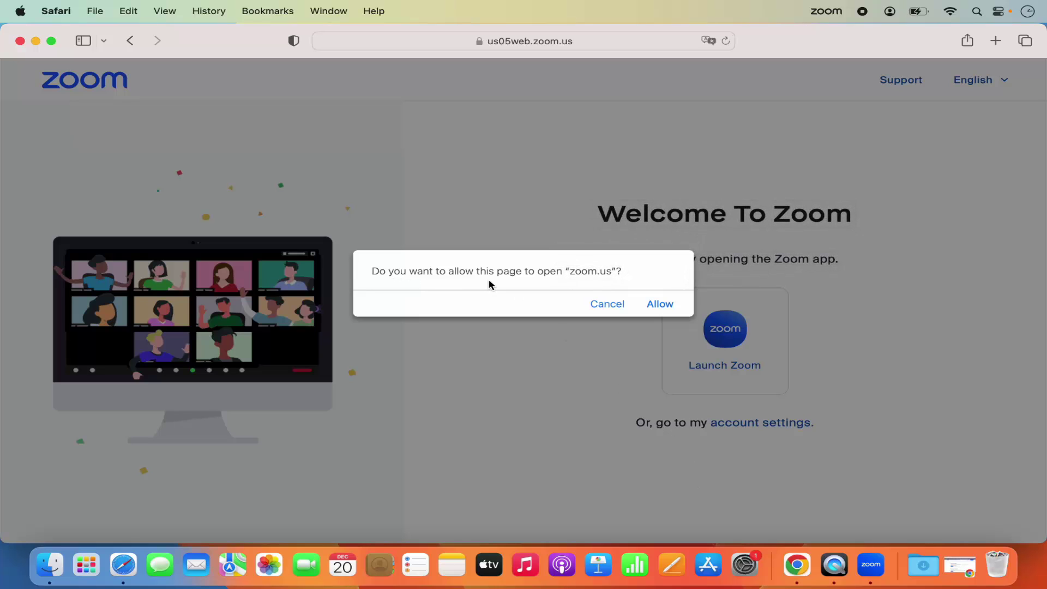
click(659, 305)
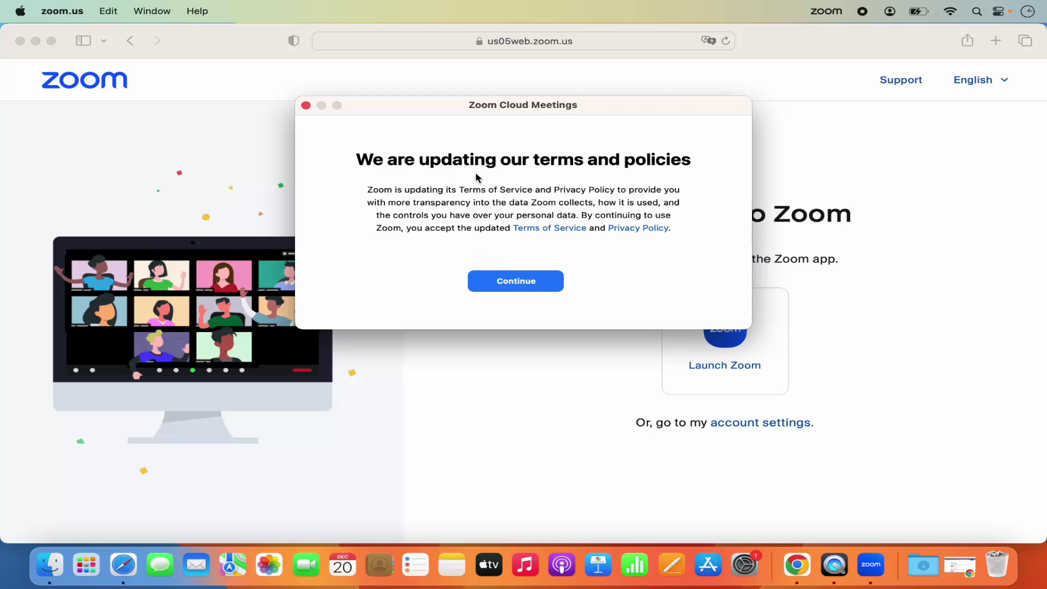
click(542, 282)
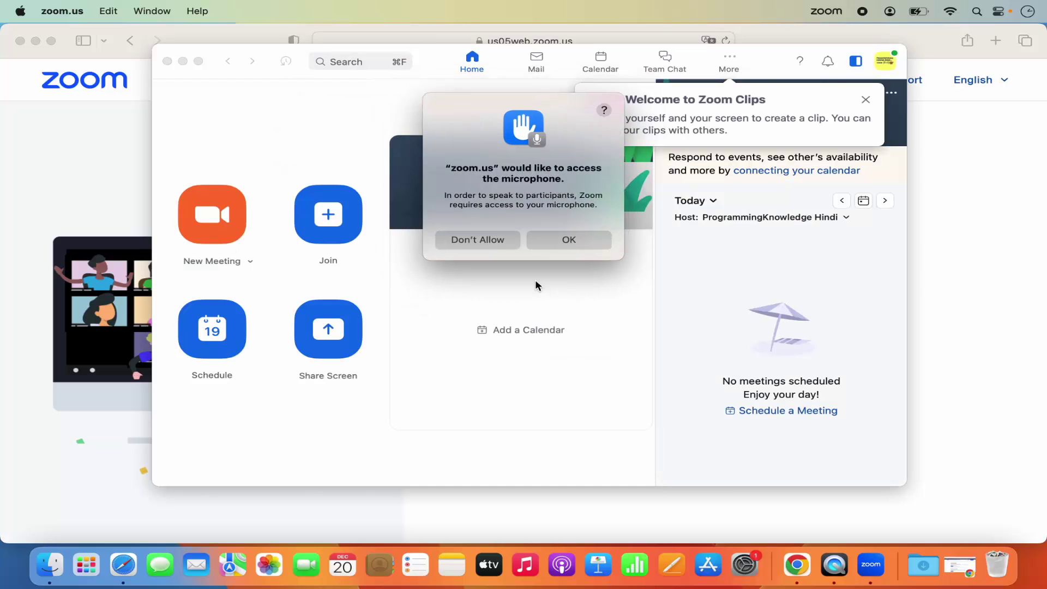
click(557, 244)
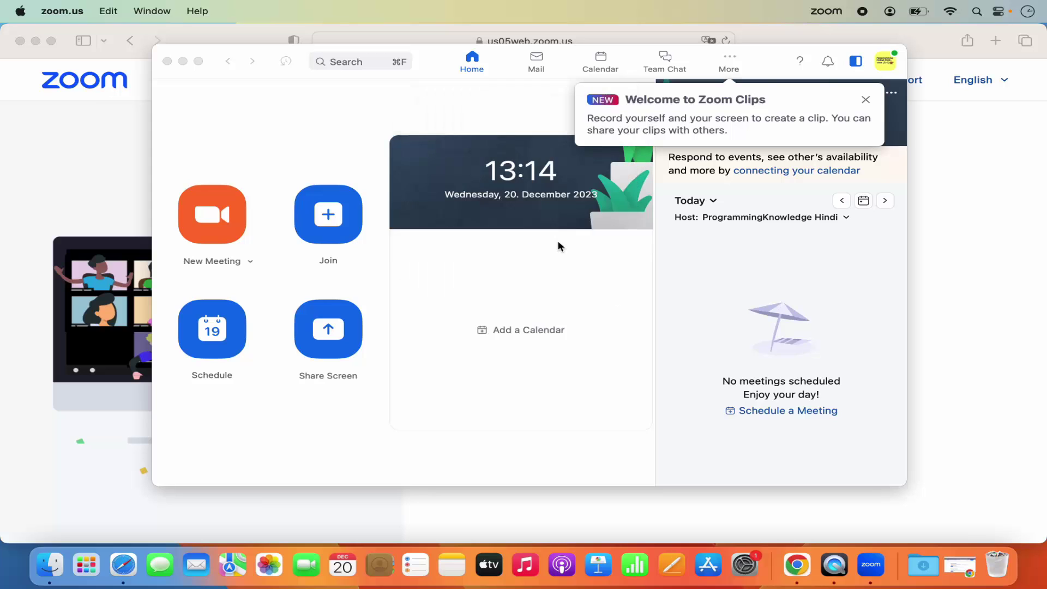
click(93, 121)
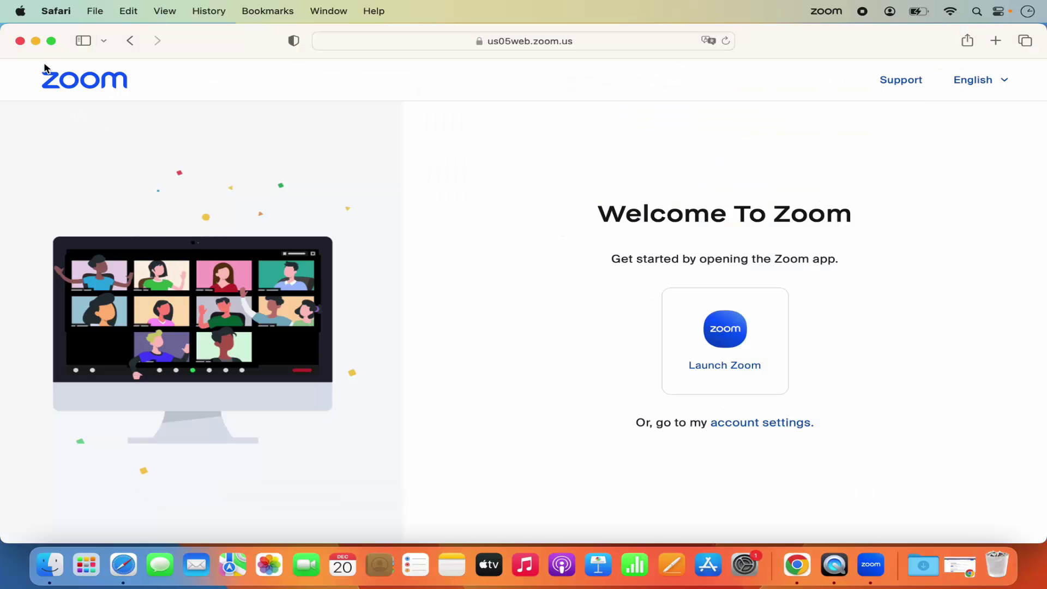
- Minimize Safari, close the Zoom Clips popup, and bring the Zoom Home screen forward
click(35, 41)
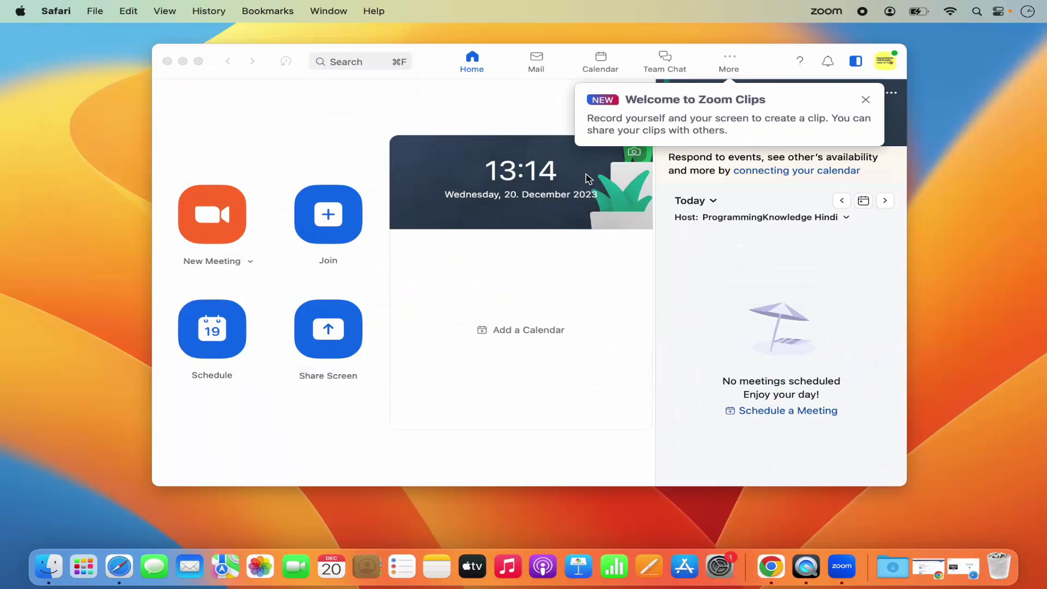
click(866, 101)
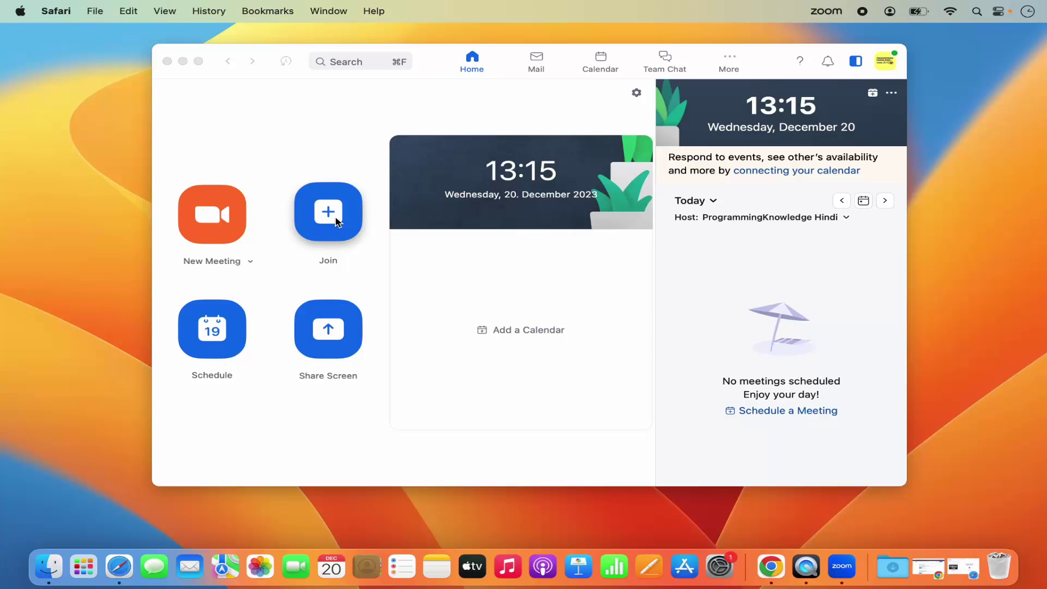
click(241, 262)
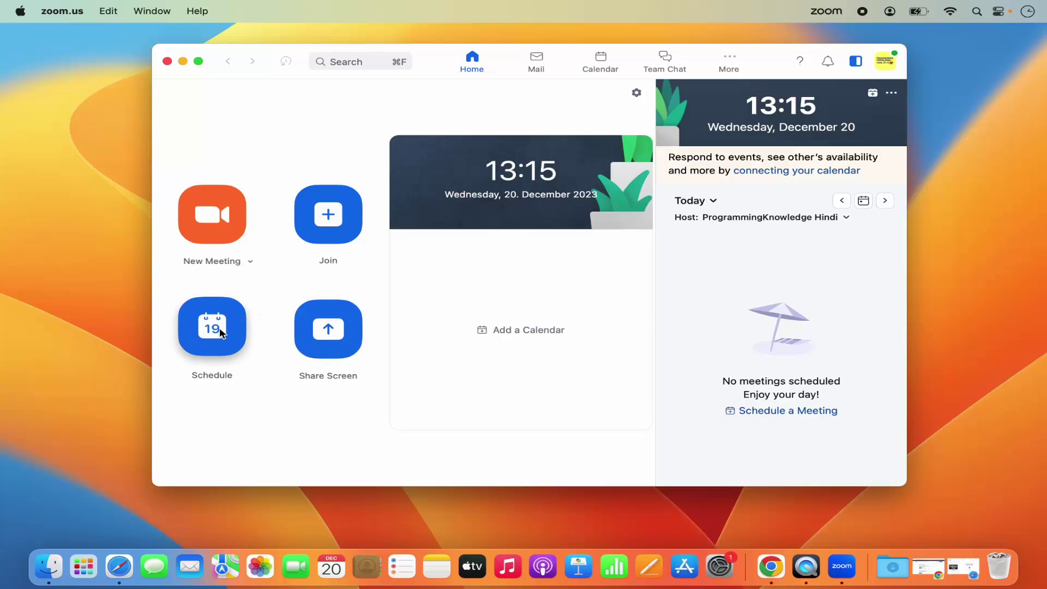
- Visit Zoom's Mail and Calendar sections, ending on Team Chat
click(530, 69)
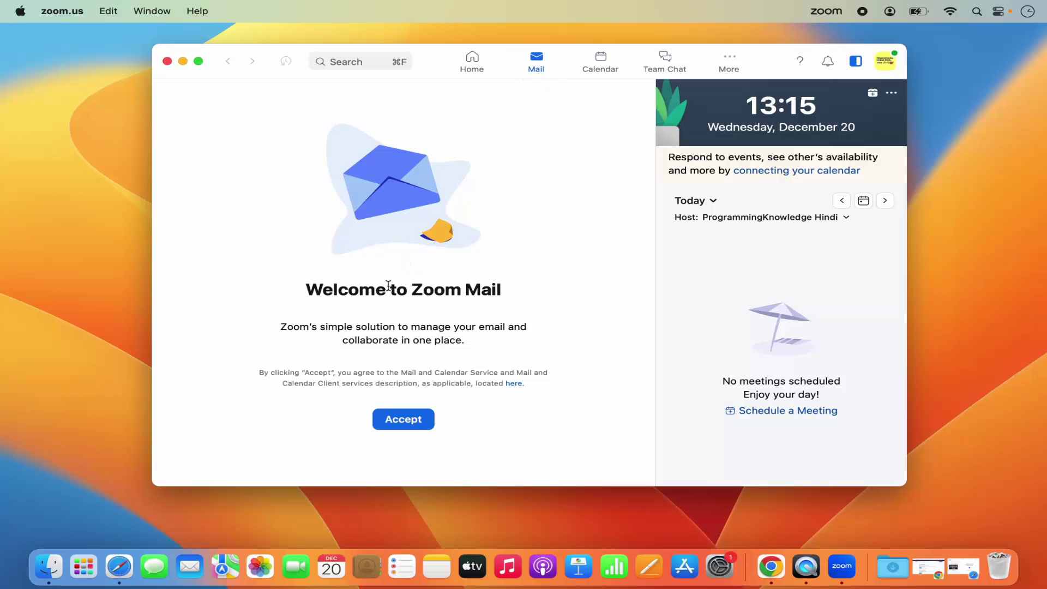
click(601, 61)
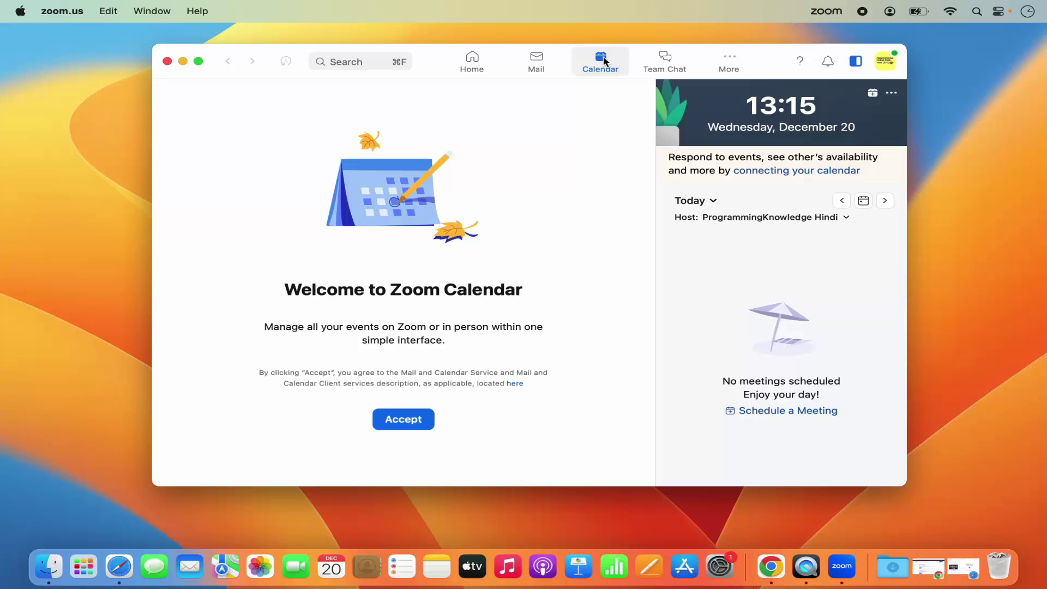
click(654, 66)
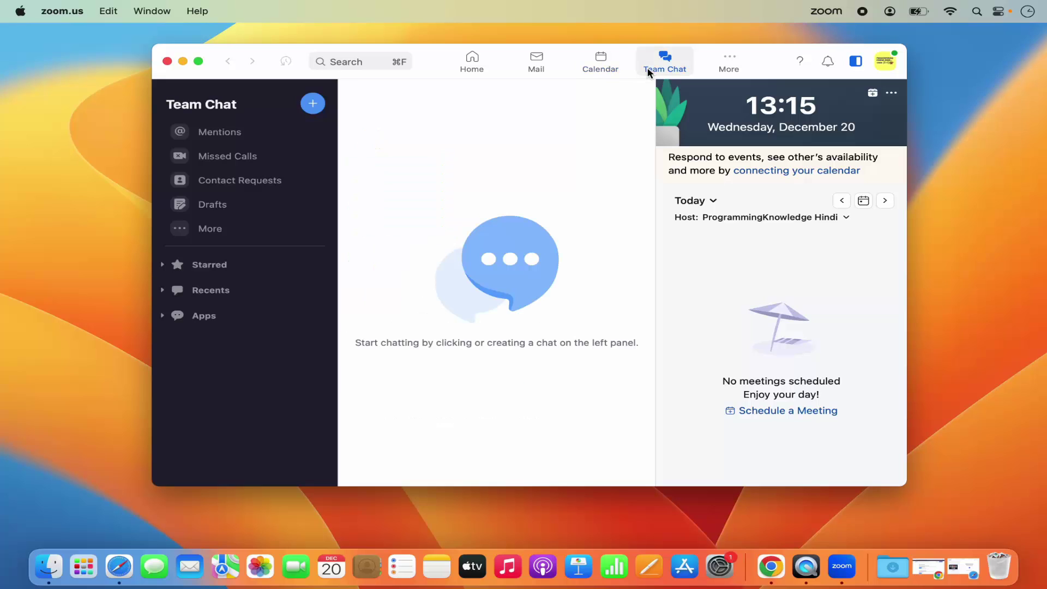